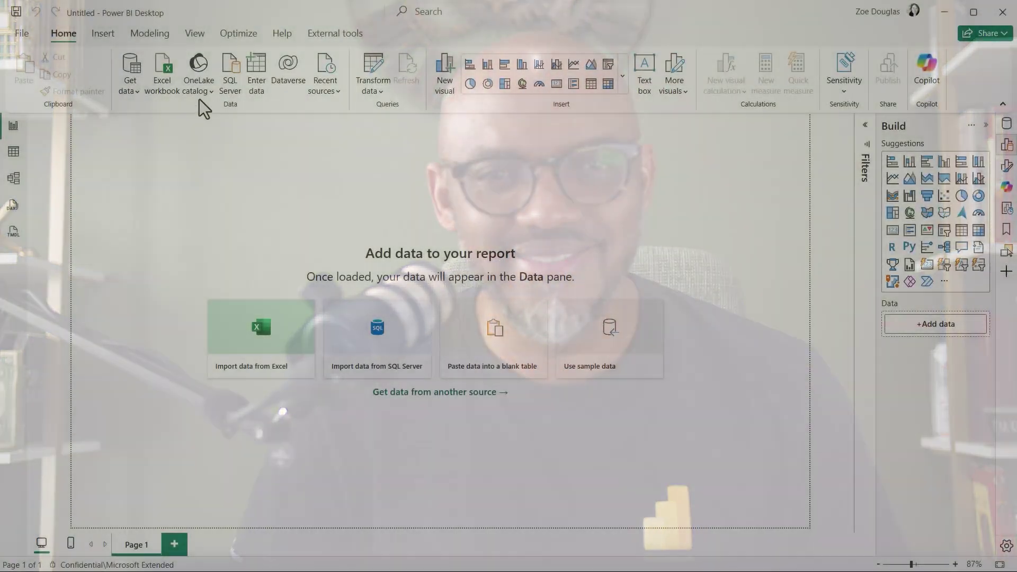
Connect to the Data lakehouse from the OneLake catalog's Lakehouses list
click(199, 94)
click(228, 205)
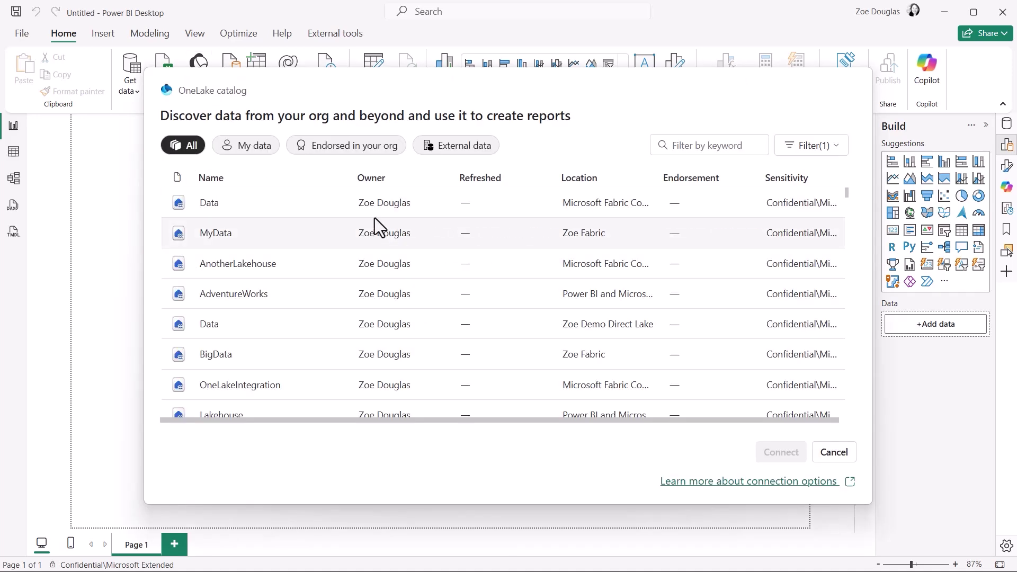
click(305, 208)
click(770, 454)
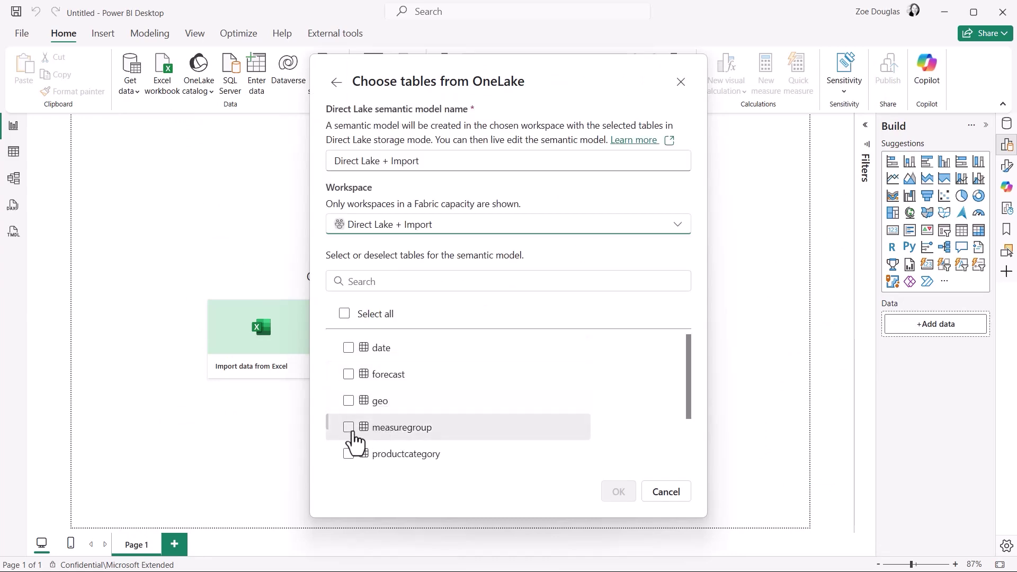
Choose the measuregroup and sales_2 tables and create the Direct Lake + Import model
click(354, 433)
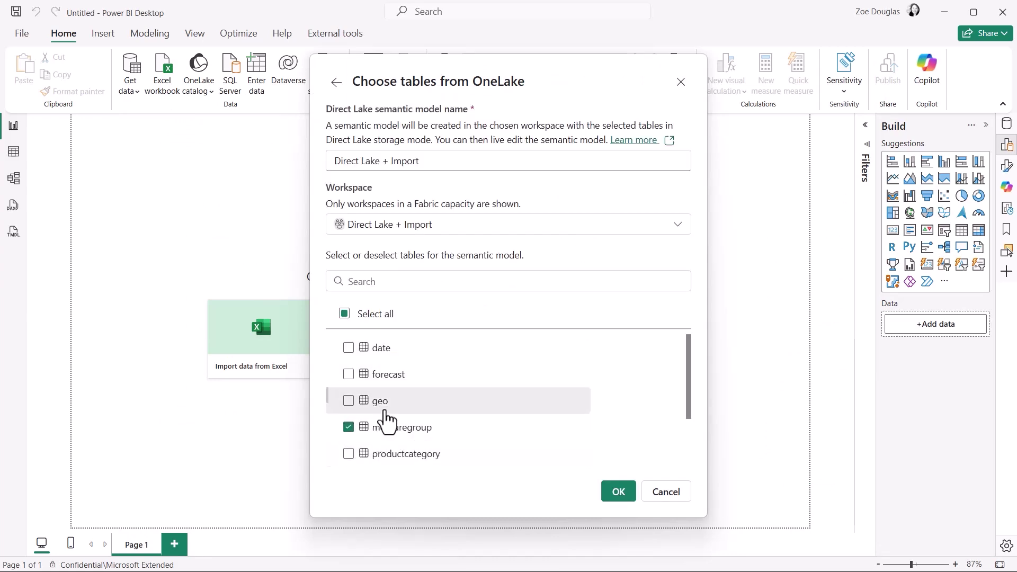
scroll(377, 424, down, 2)
click(364, 424)
scroll(461, 398, up, 1)
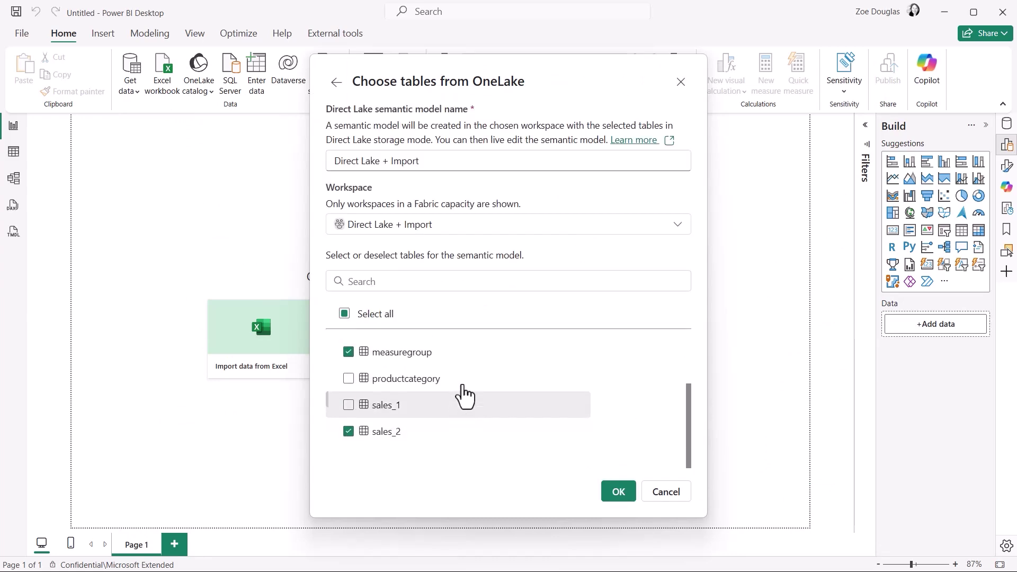
scroll(461, 398, up, 2)
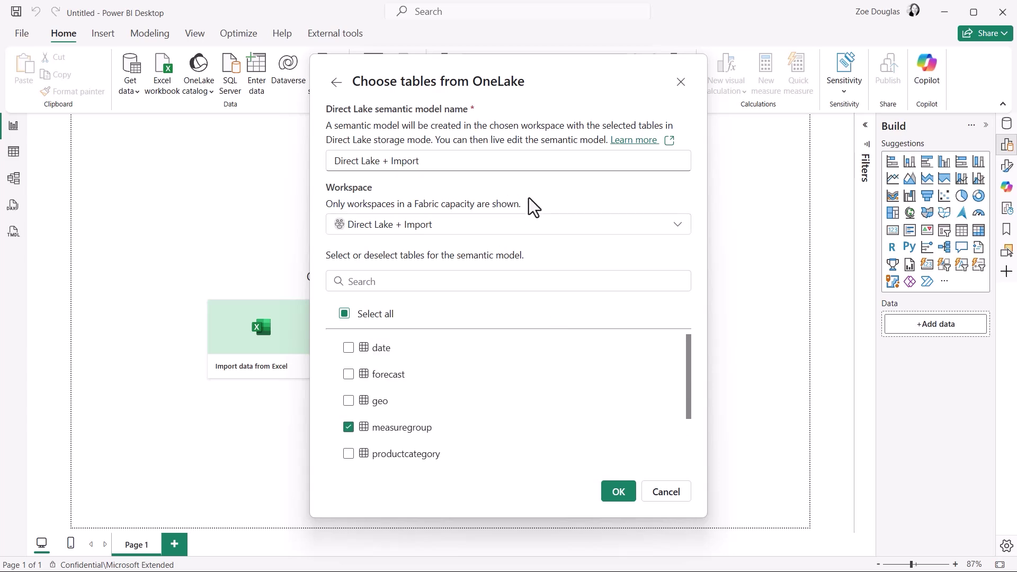
click(618, 492)
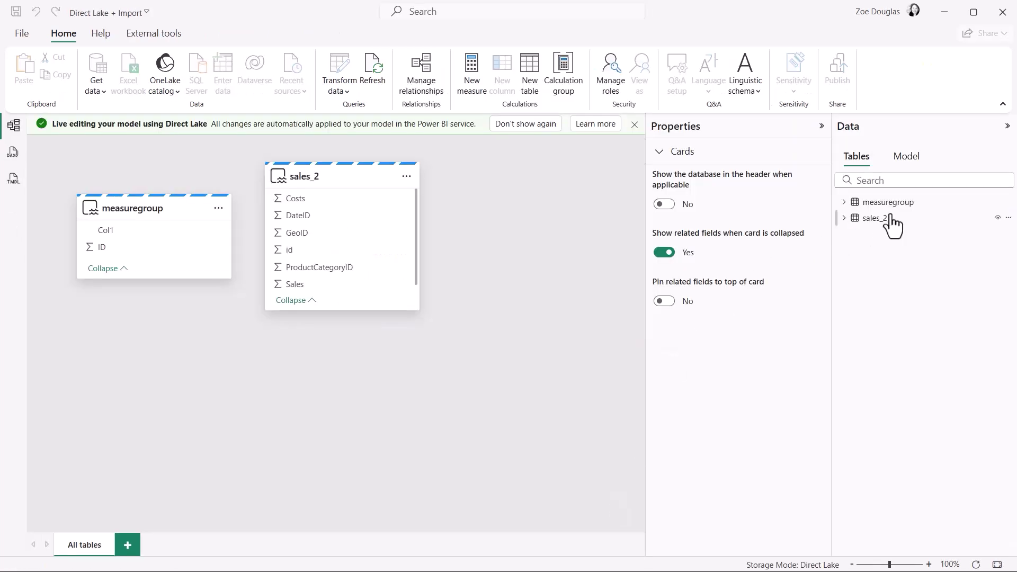
Rename table measuregroup to 'Pick a measure' and sales_2 to 'Sales'
double_click(906, 204)
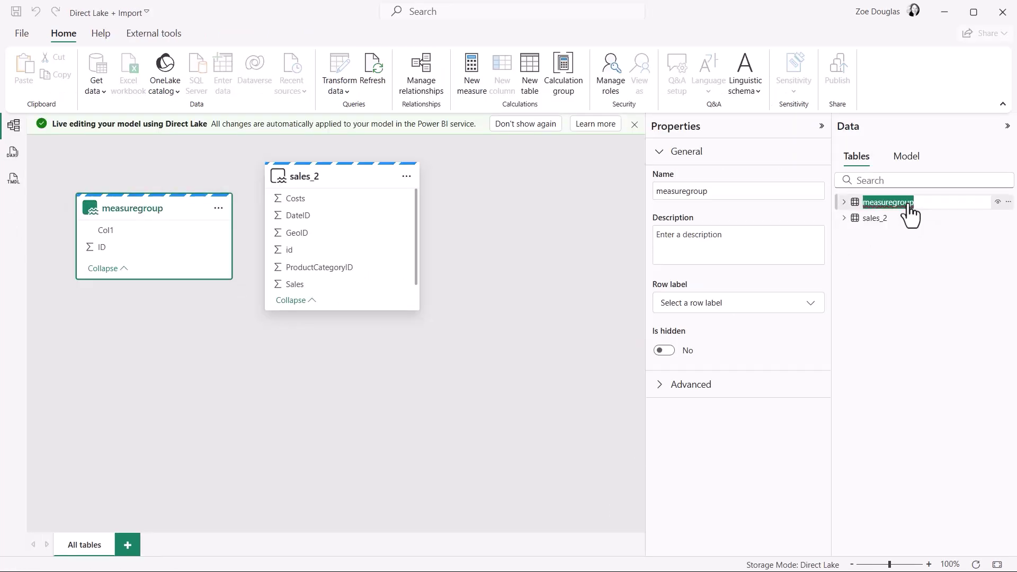
text(Pick a)
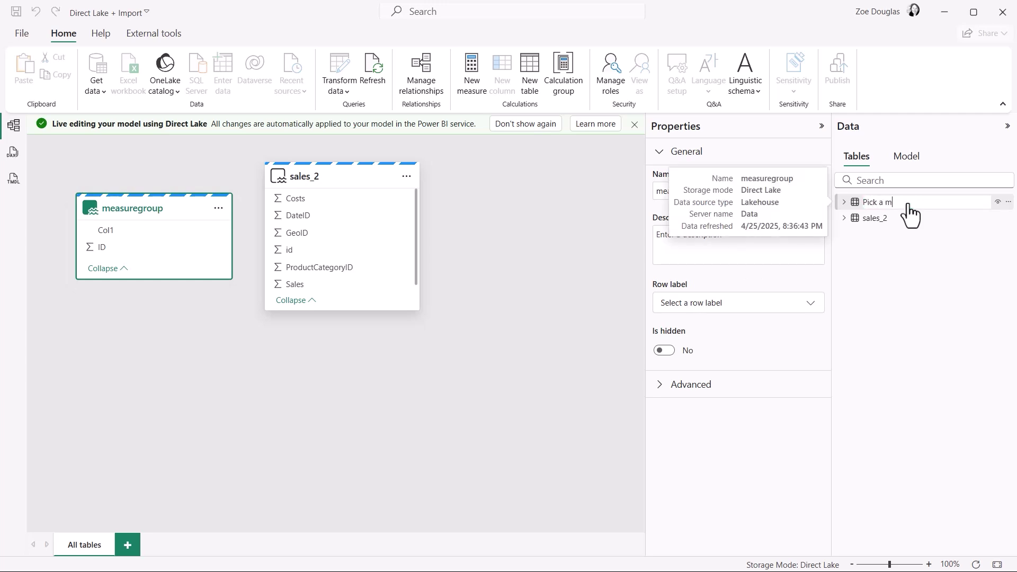
key(Return)
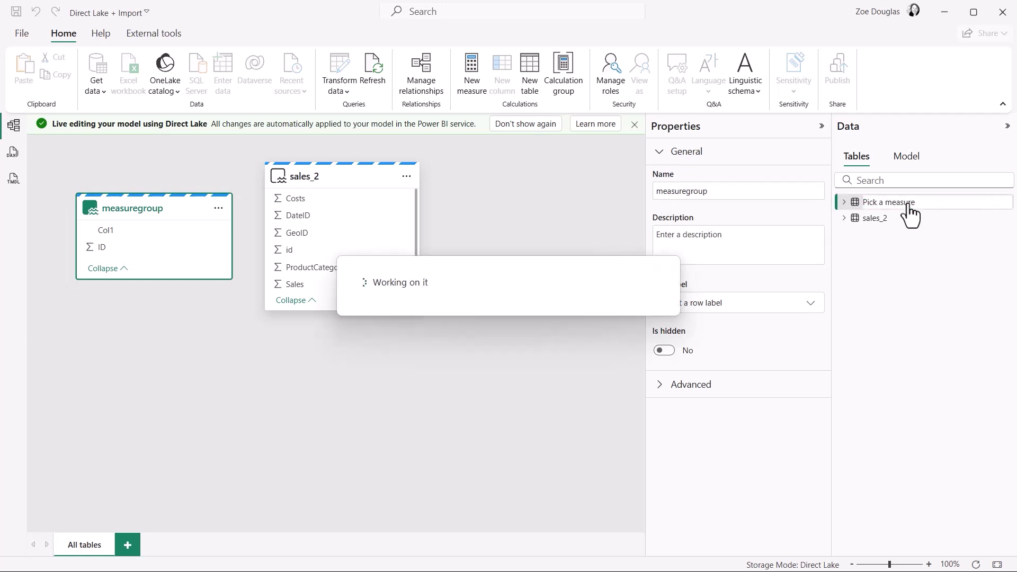
double_click(890, 220)
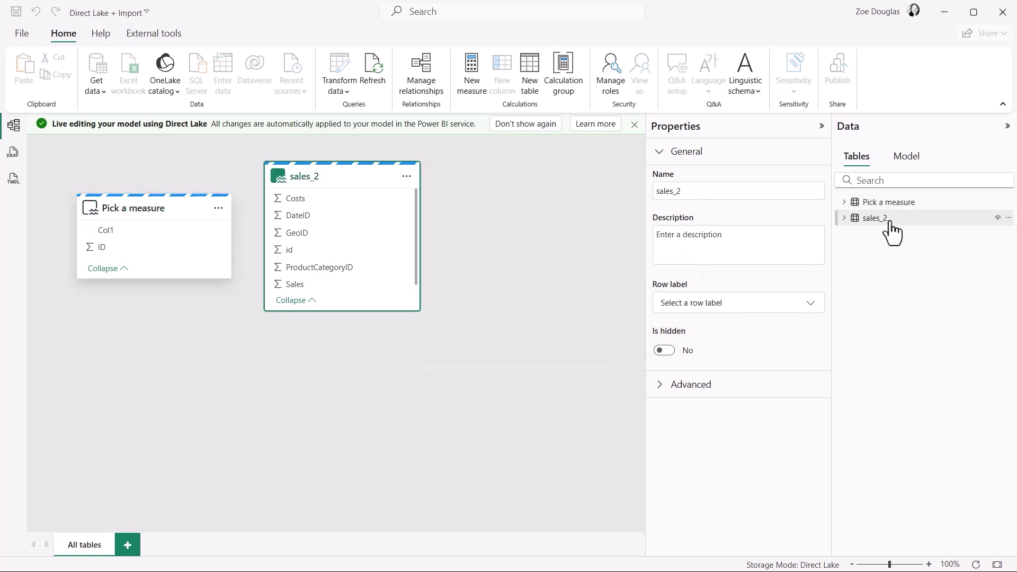
text(Sal)
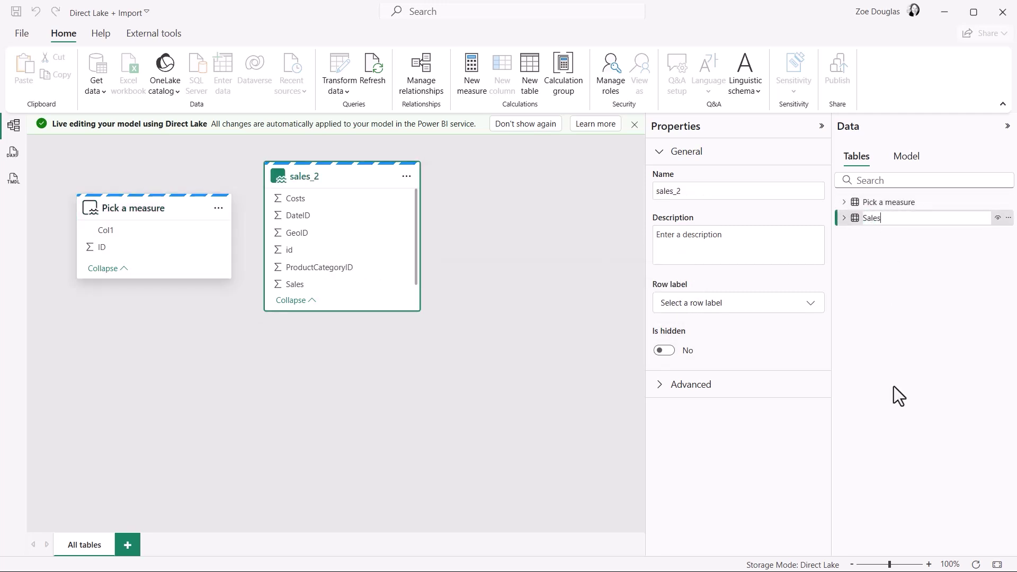
key(Return)
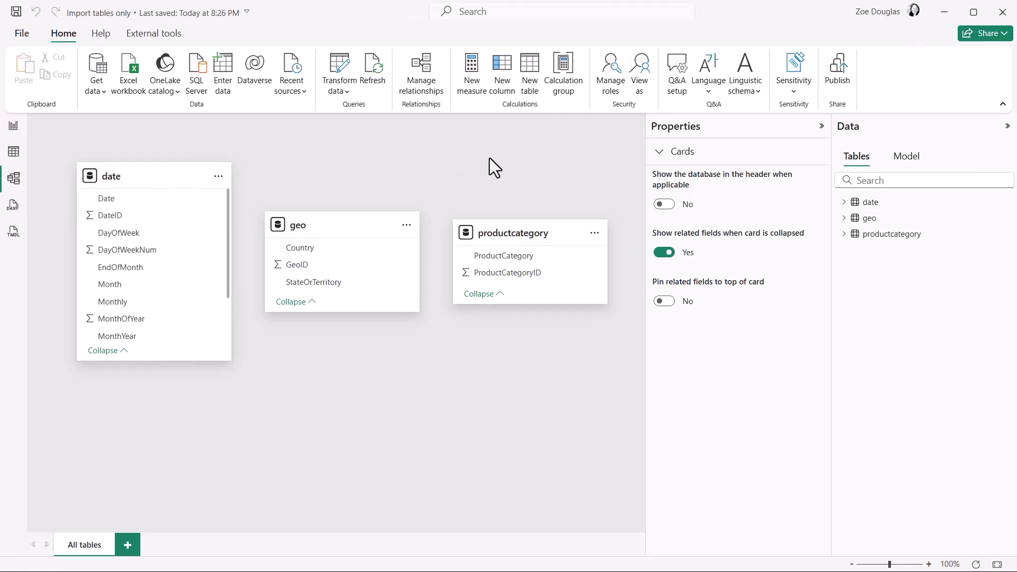
Save Import tables only and publish it to the Direct Lake + Import workspace
click(834, 82)
click(572, 321)
text(Direct Lake + Im)
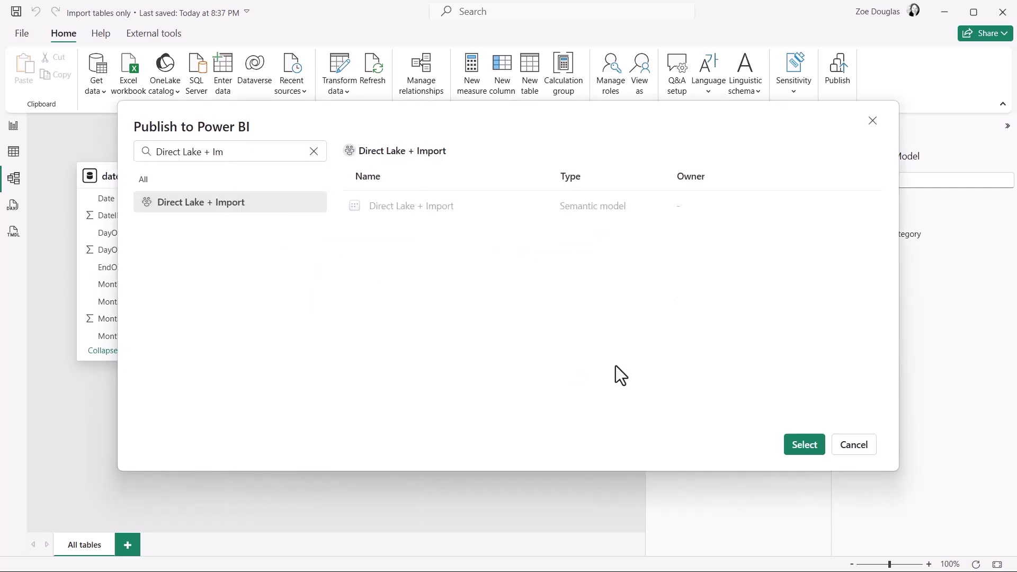
click(804, 450)
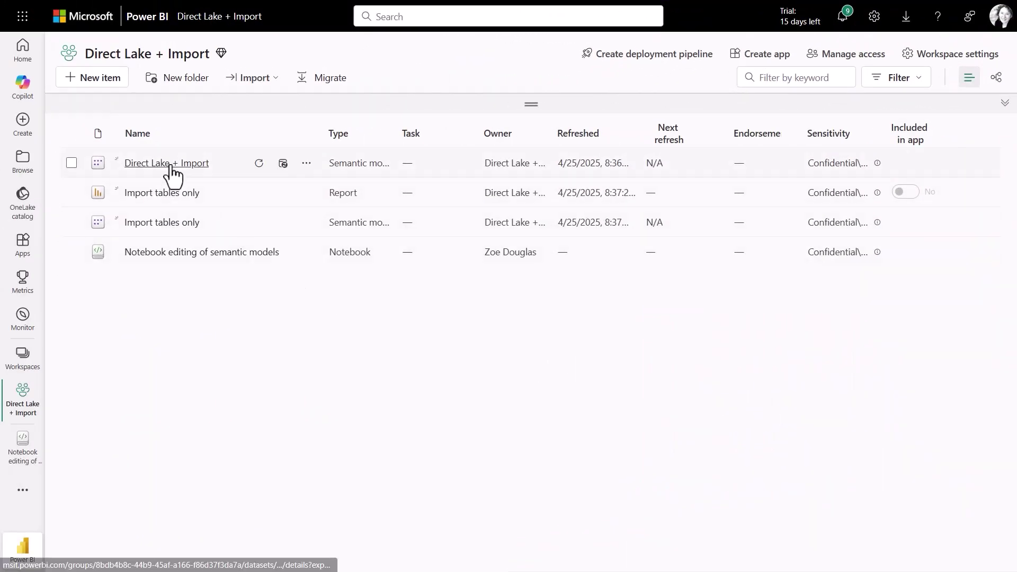
Show the Direct Lake + Import semantic model's properties, including its Server address
click(306, 165)
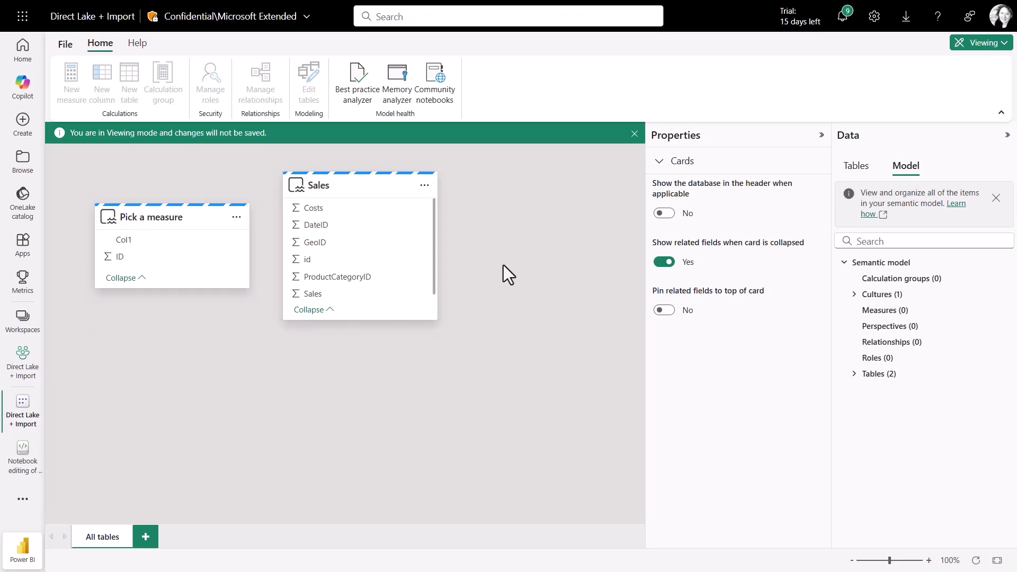
click(902, 265)
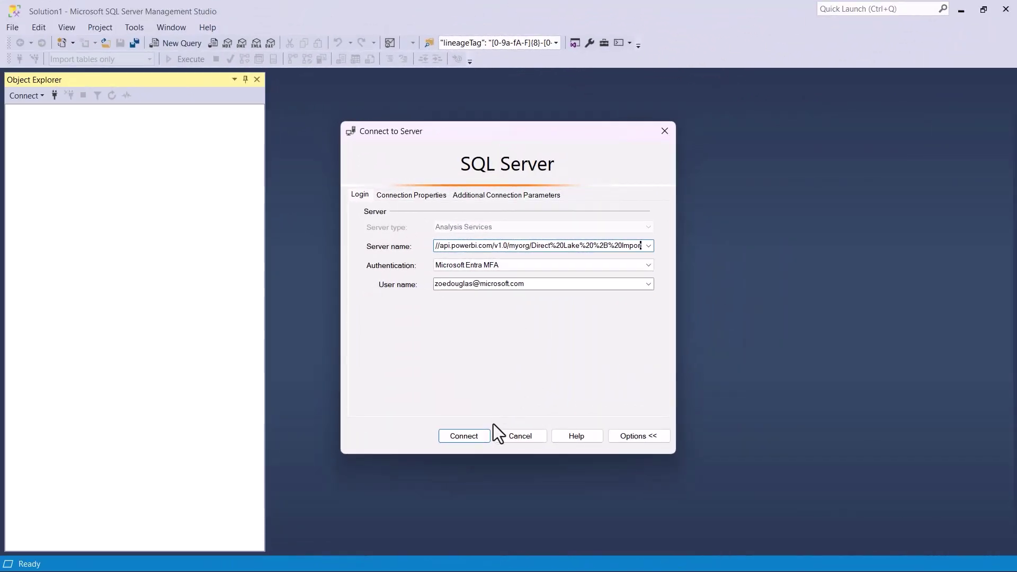
Connect SSMS to the workspace and script Import tables only's date table as CREATE
click(480, 437)
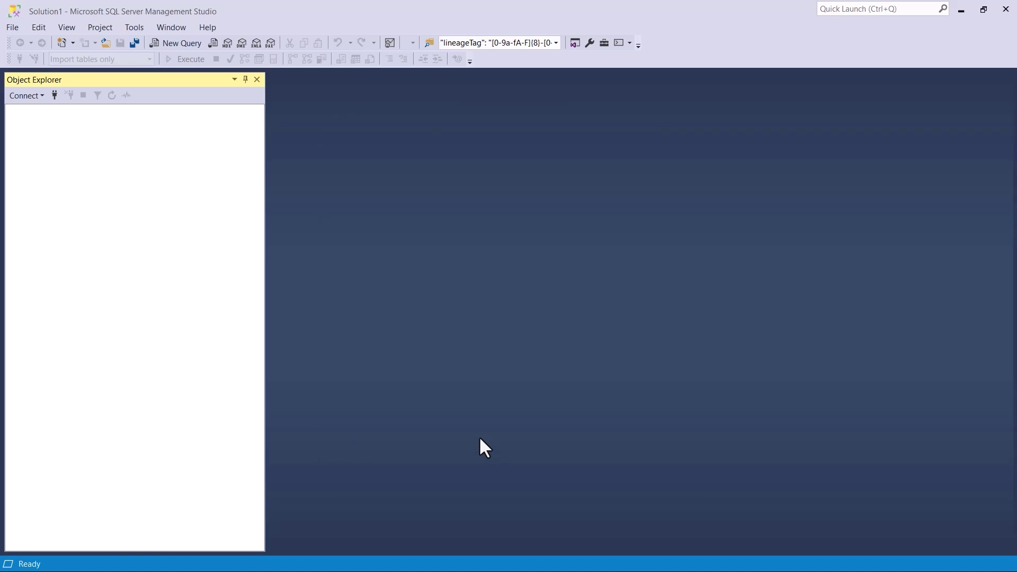
click(21, 123)
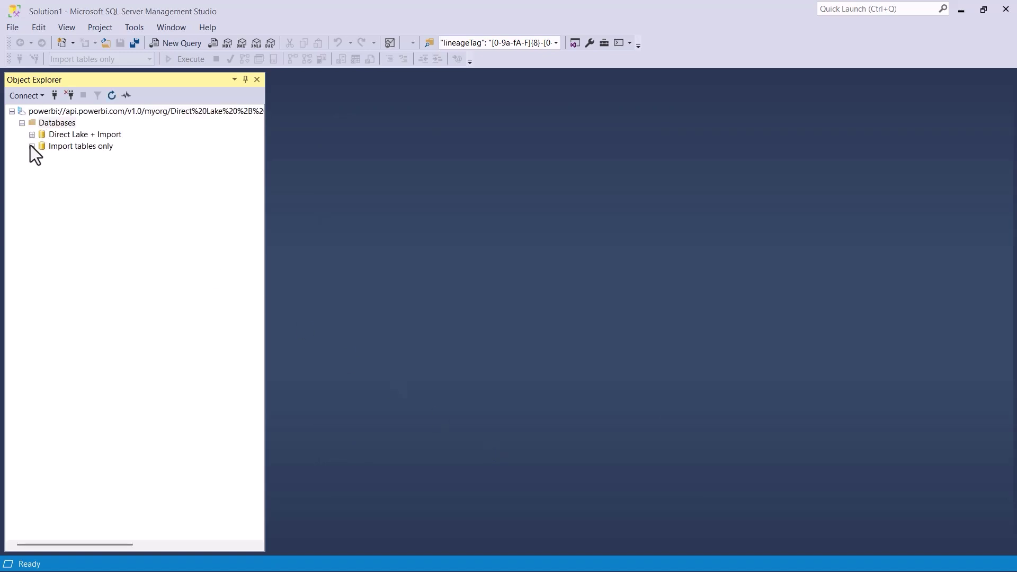
click(32, 145)
click(42, 172)
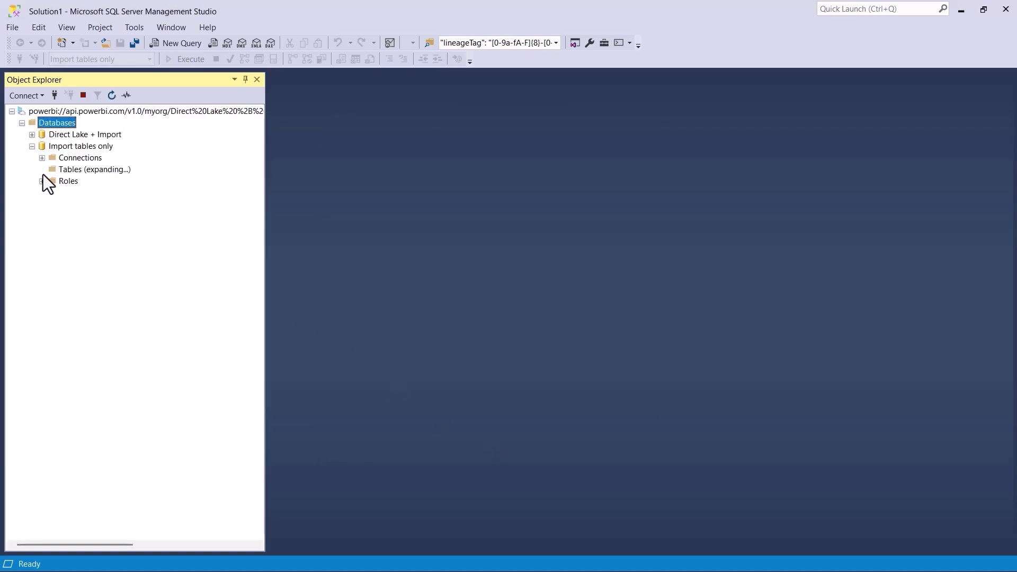
right_click(77, 185)
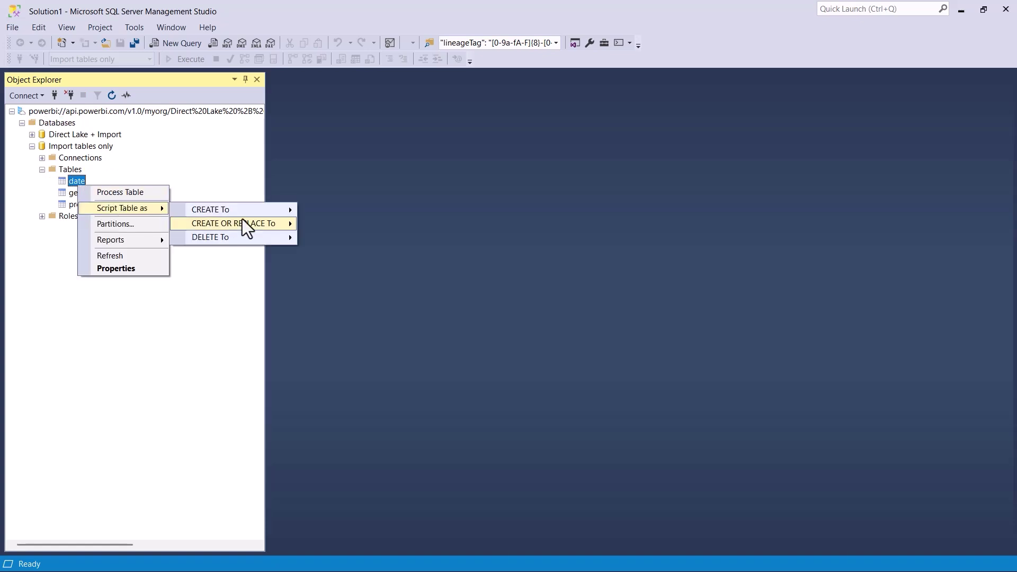
mouse_move(233, 223)
click(357, 214)
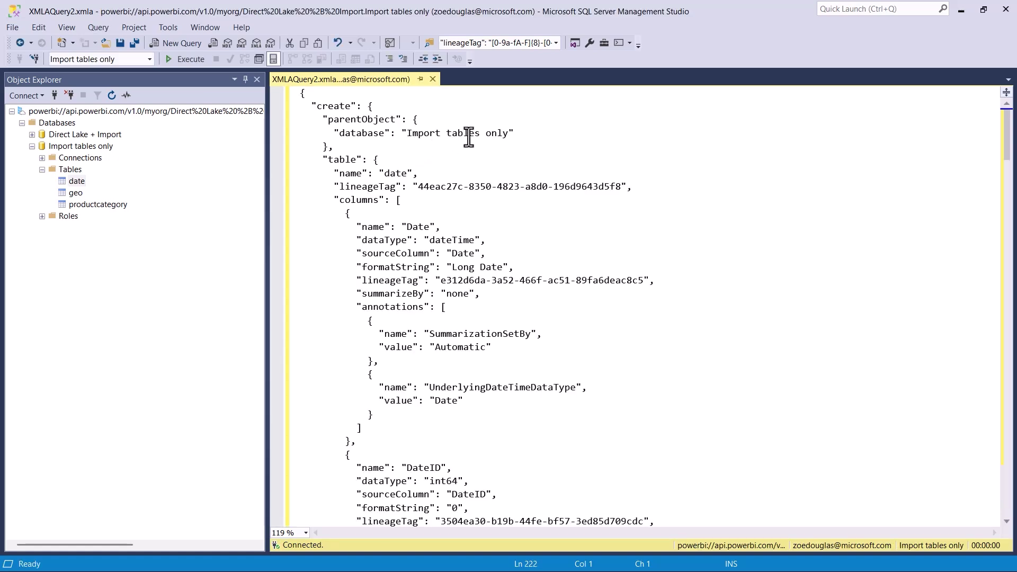
Retarget the date script to Direct Lake + Import, run it, and list that model's tables
drag(509, 133, 413, 133)
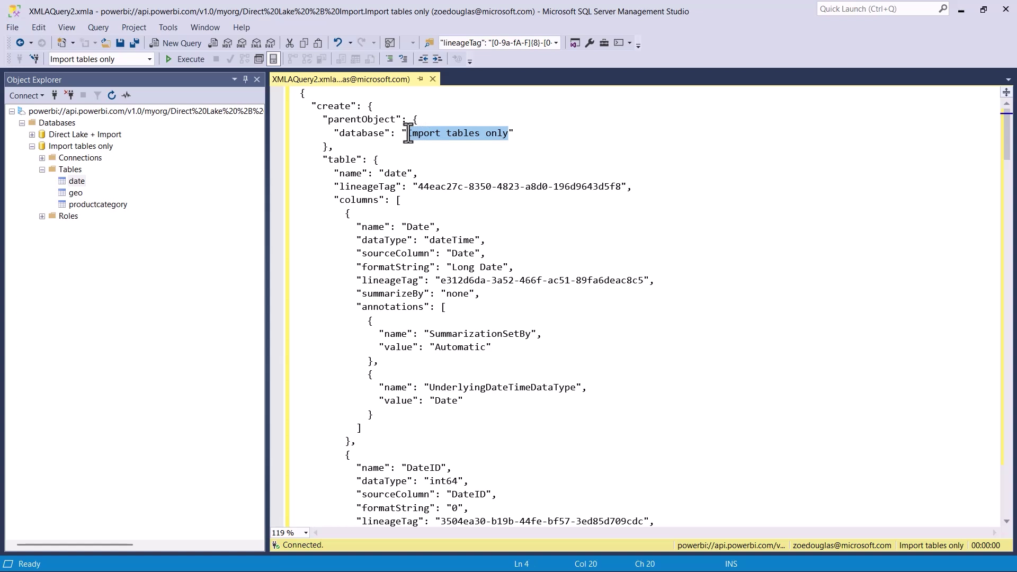
text(Direct Lake +)
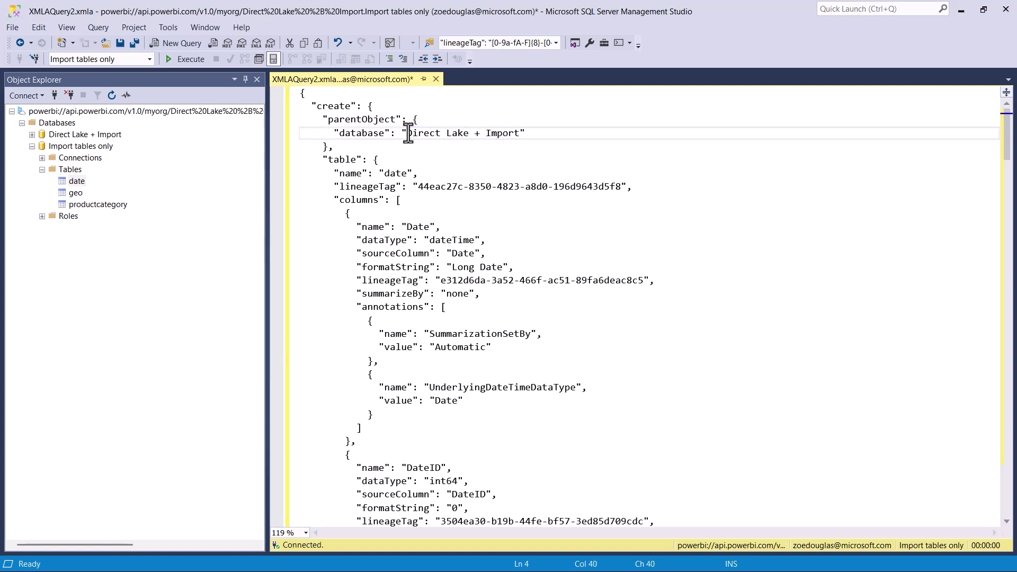
click(189, 58)
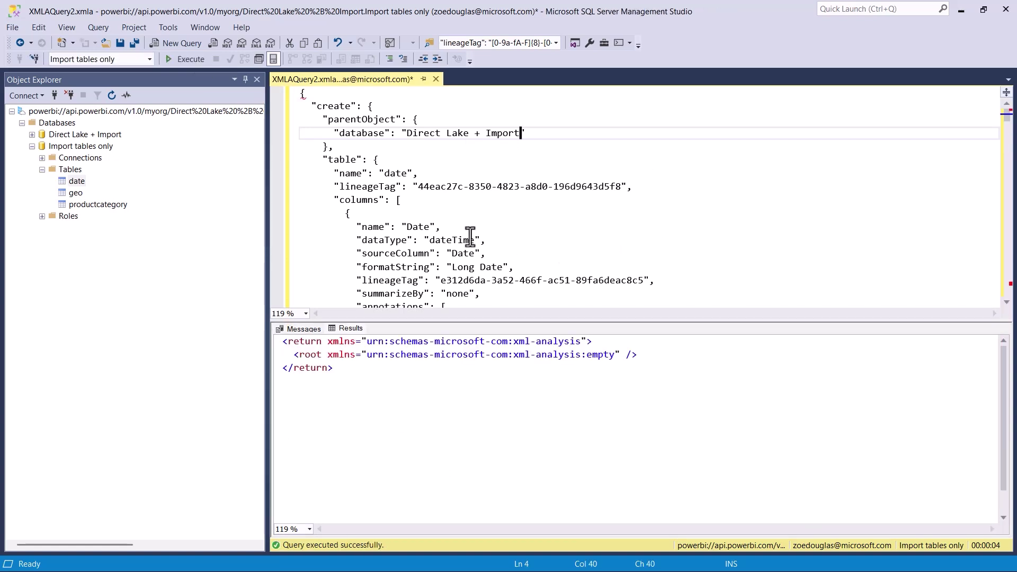
click(33, 138)
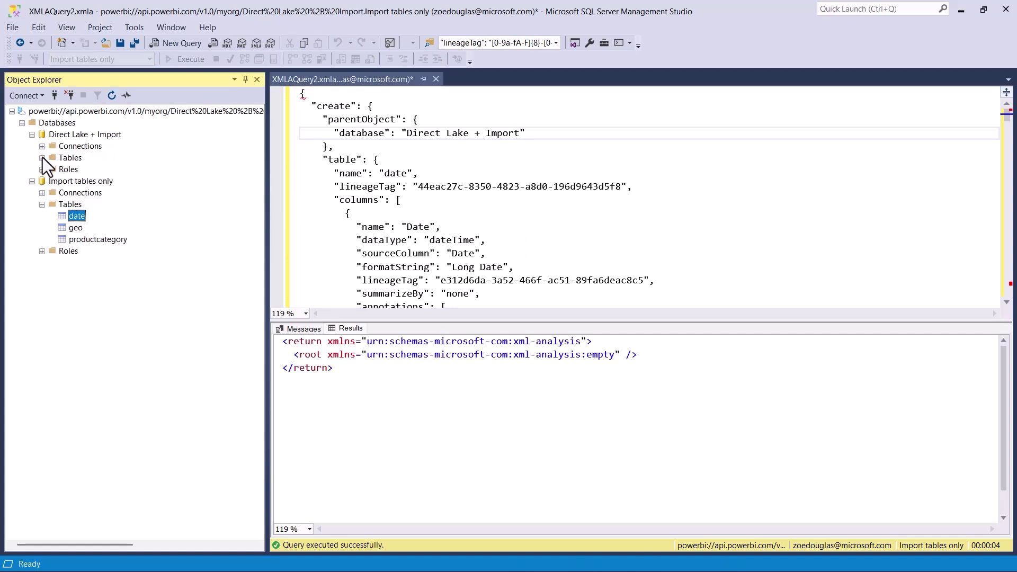
click(42, 158)
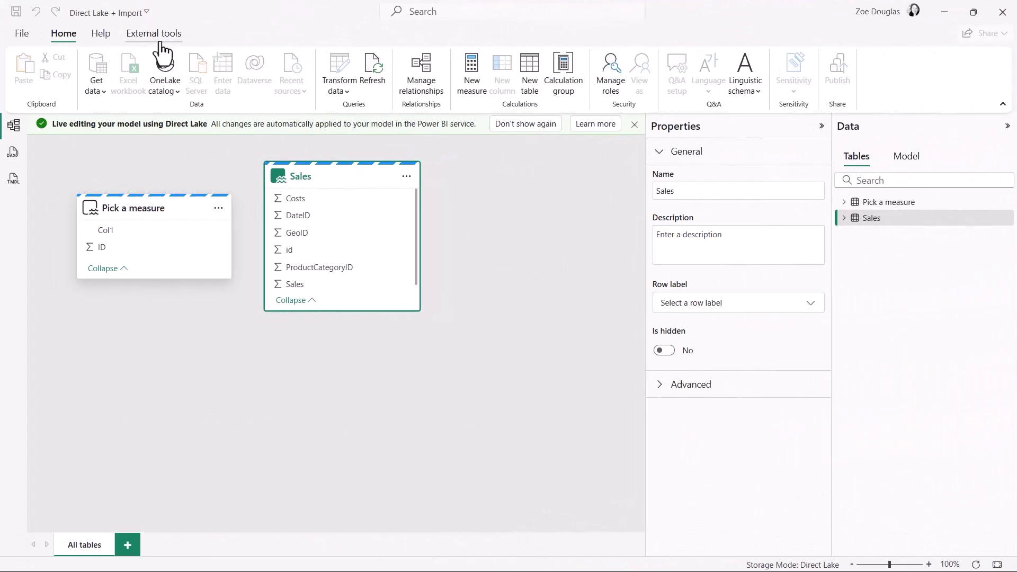
Open Direct Lake + Import and Import tables only in two separate, side-by-side Tabular Editor windows
click(159, 45)
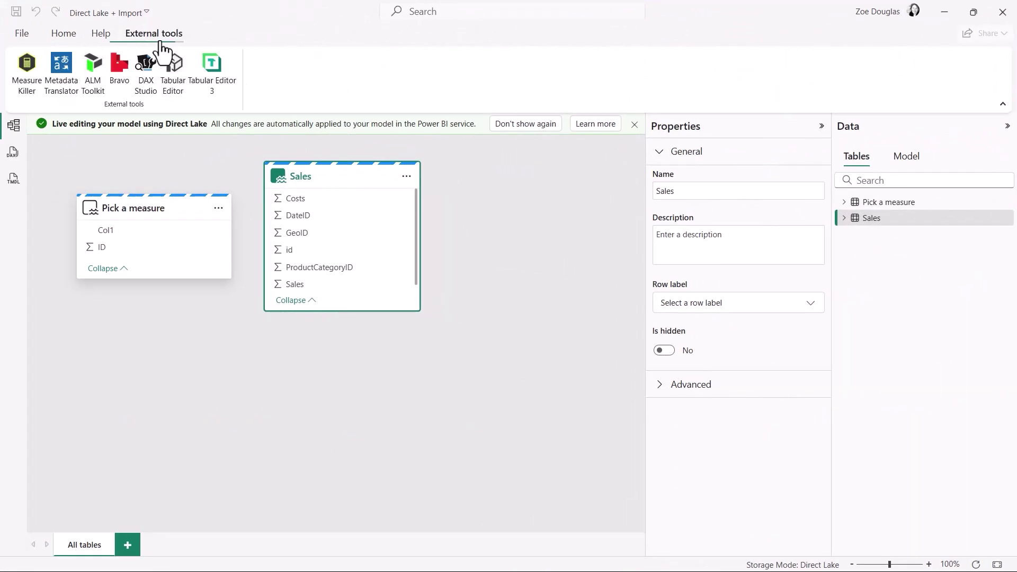
click(172, 83)
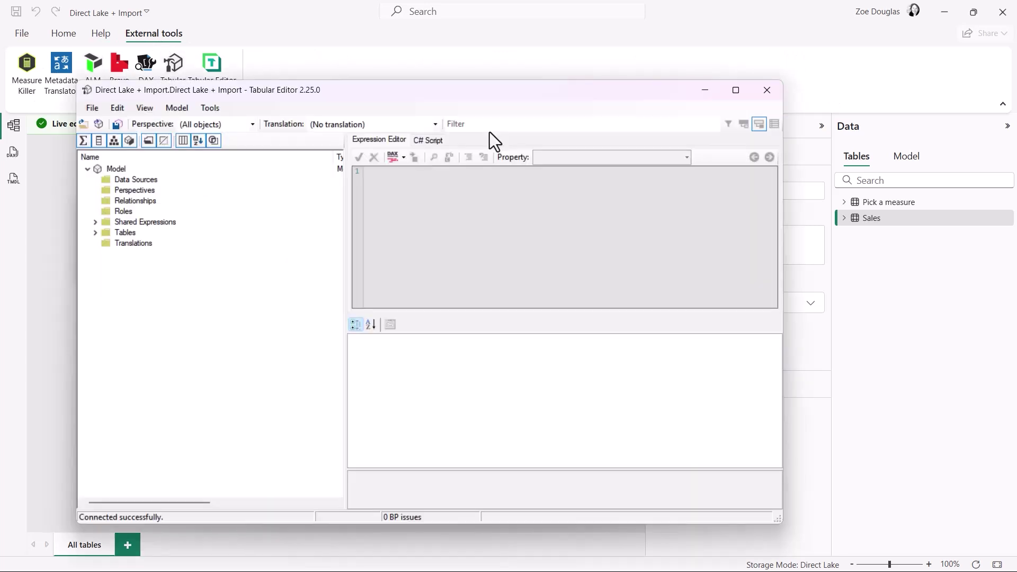
drag(487, 91, 448, 66)
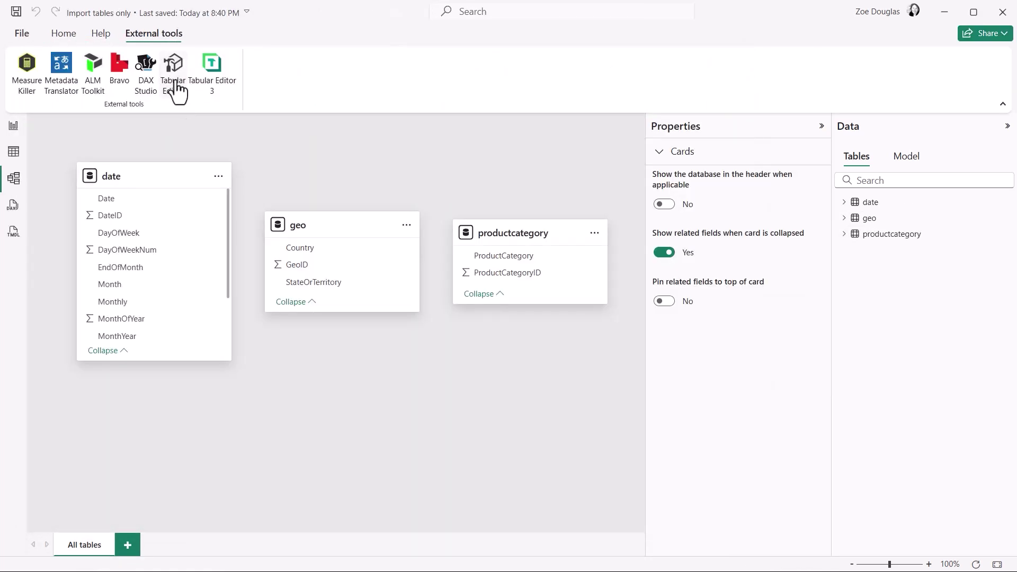
click(177, 93)
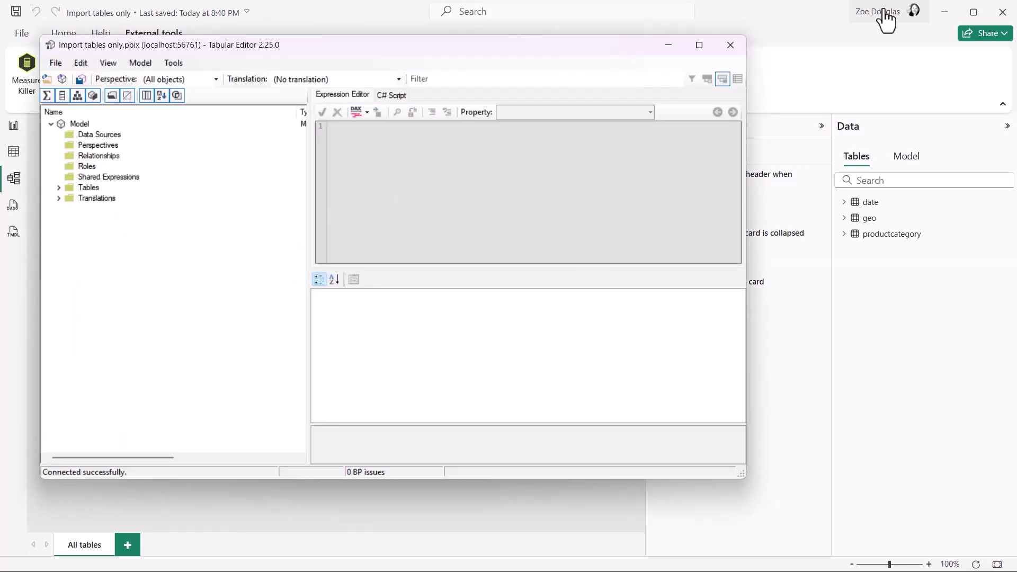
click(944, 15)
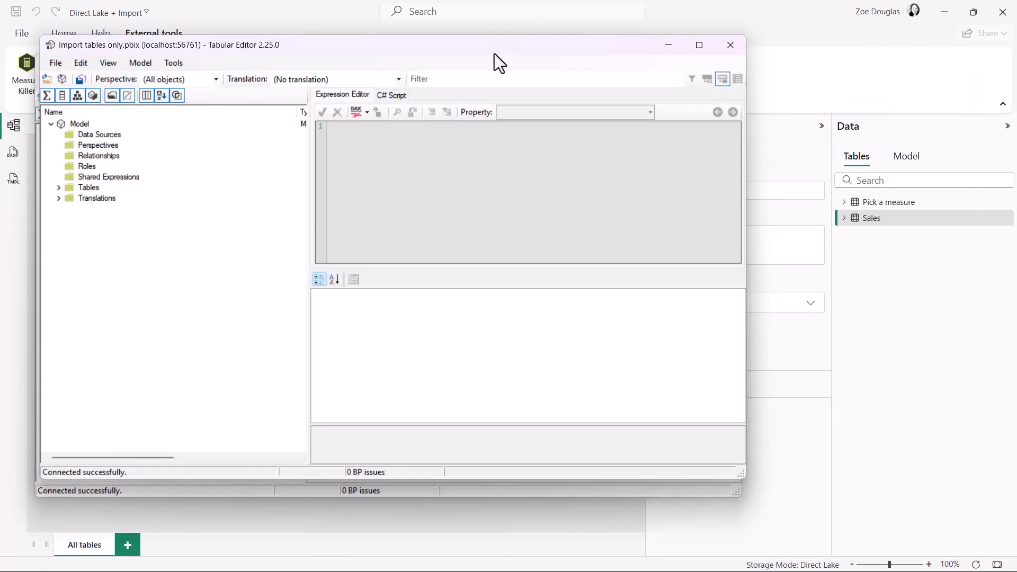
drag(494, 53, 773, 117)
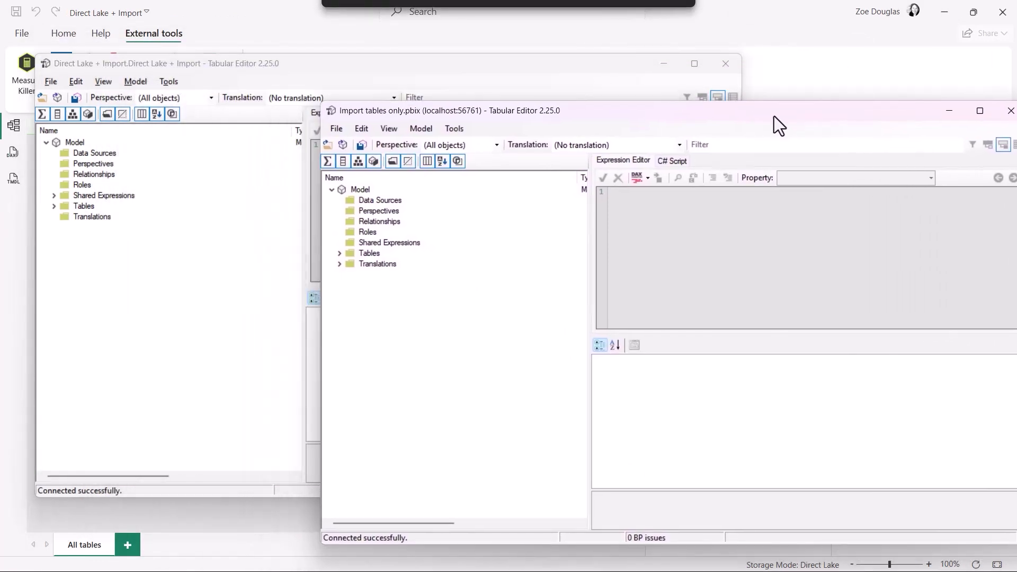
Copy the geo and productcategory tables from the Import tables only model
click(336, 255)
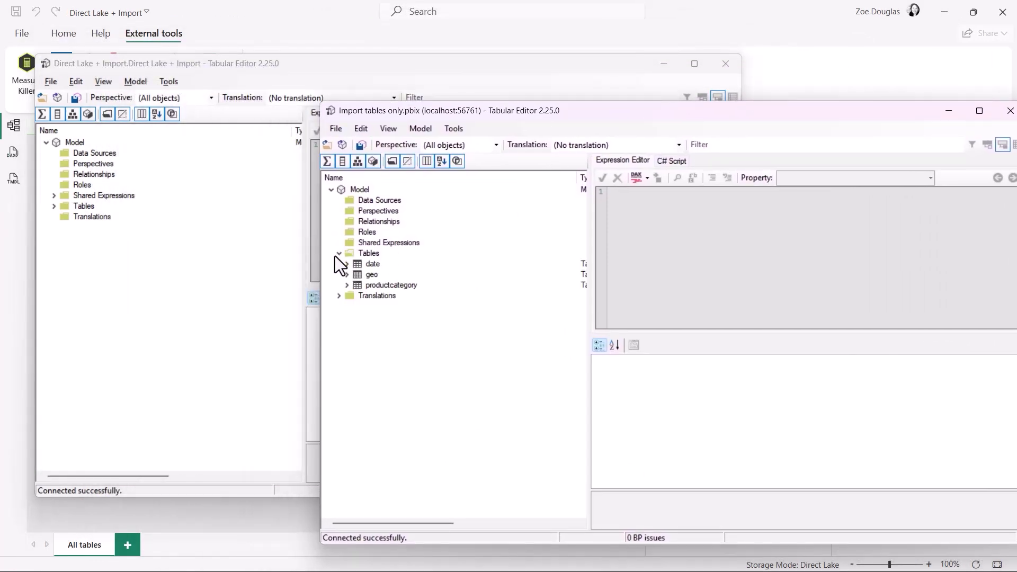
click(54, 207)
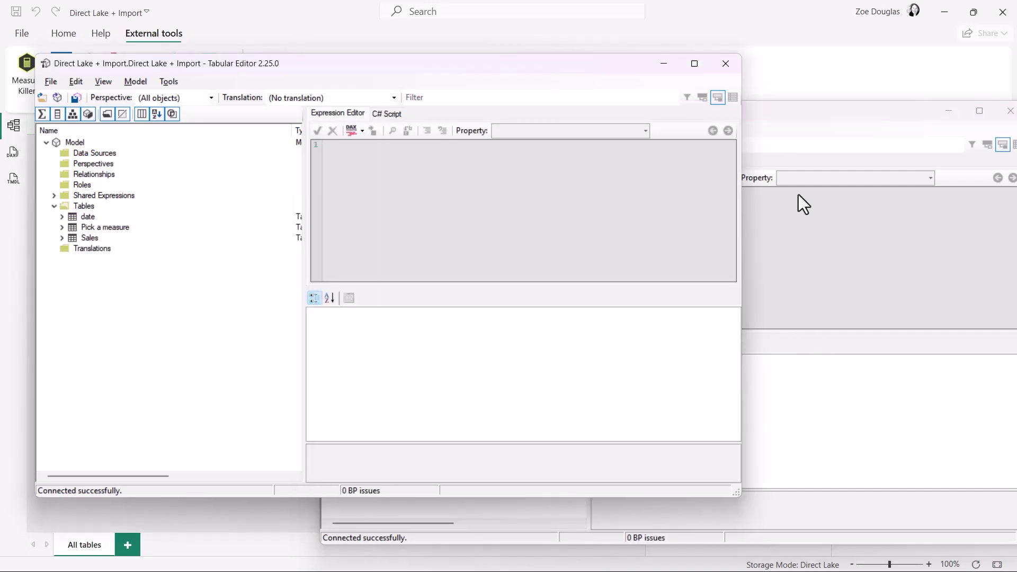
click(791, 118)
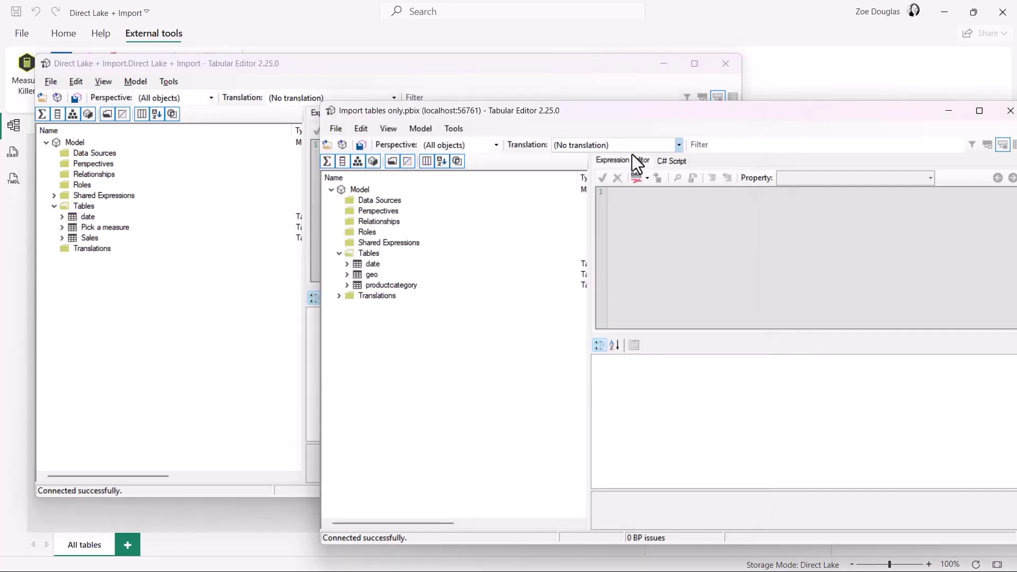
click(378, 277)
ctrl+click(388, 286)
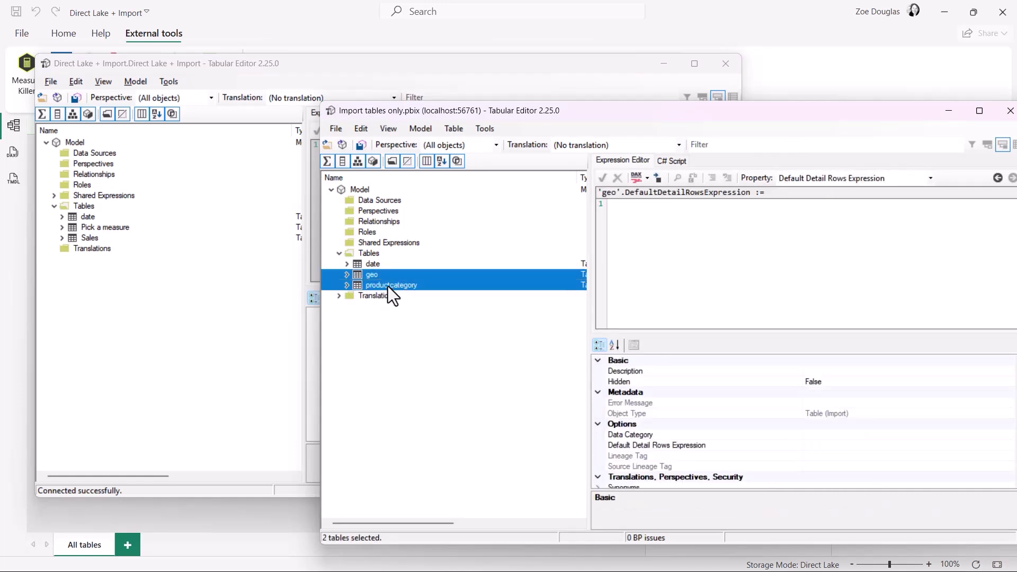
click(360, 130)
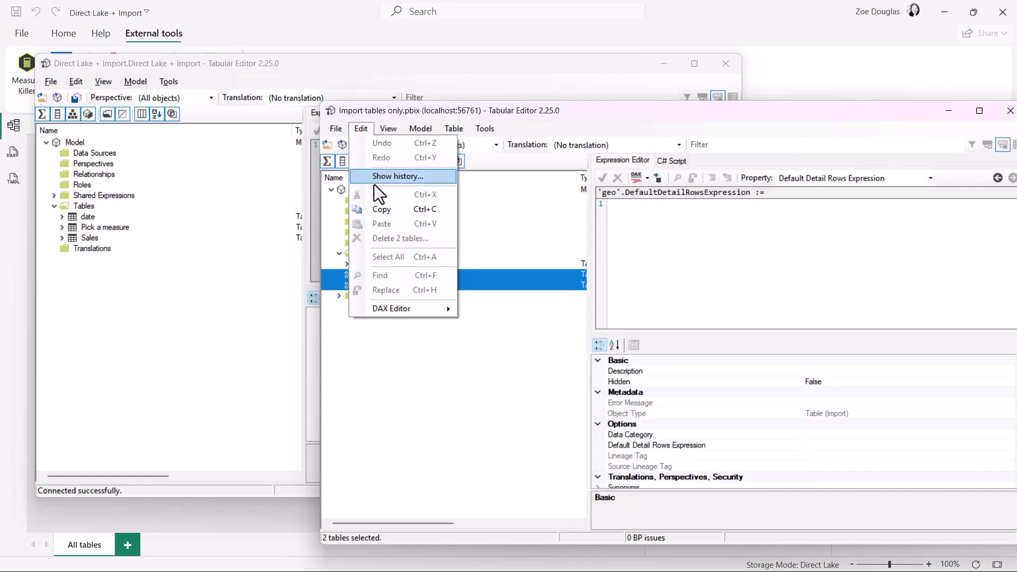
click(384, 209)
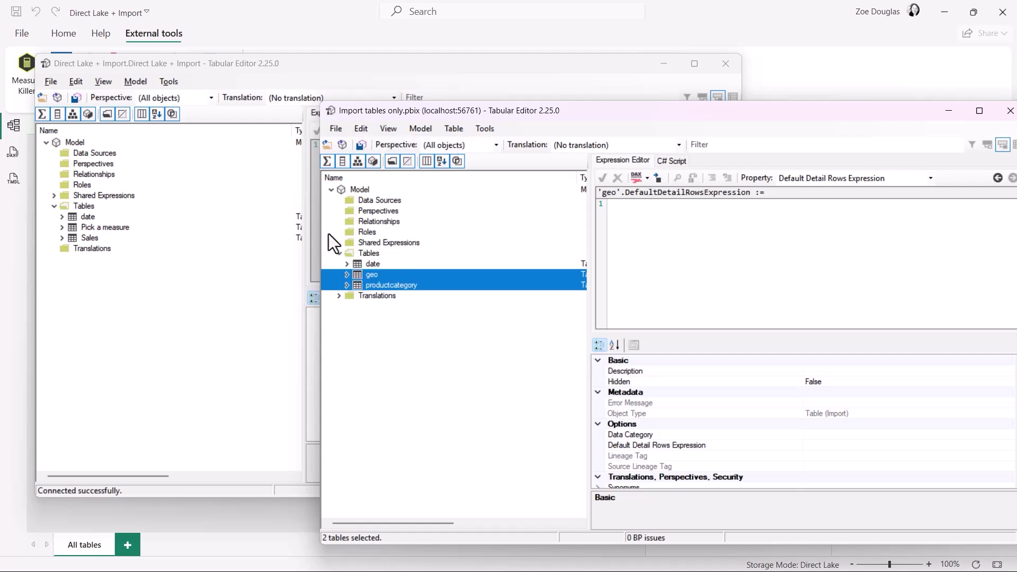
Paste geo and productcategory into Direct Lake + Import's Tables folder and save
click(89, 207)
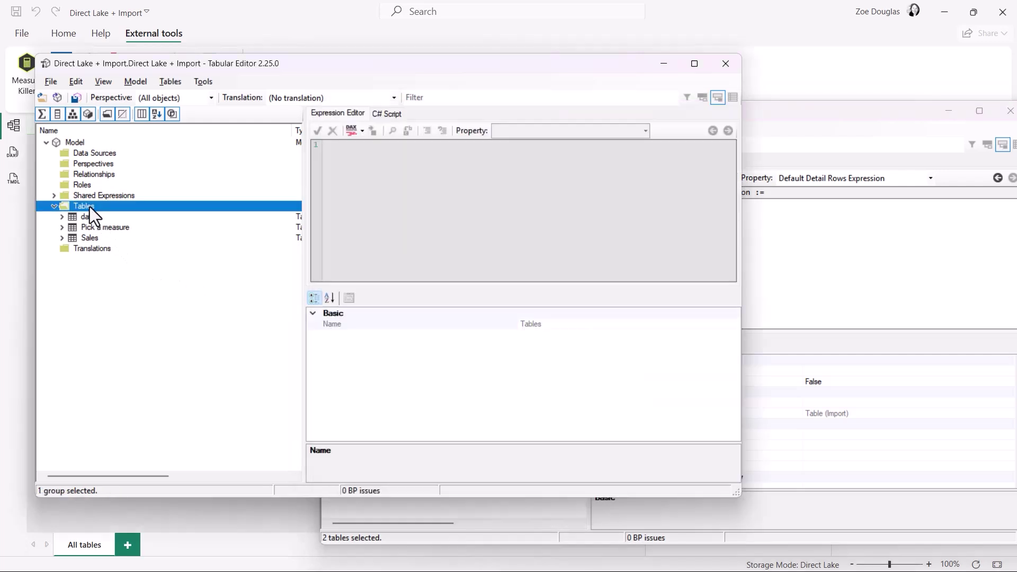
click(77, 83)
click(88, 175)
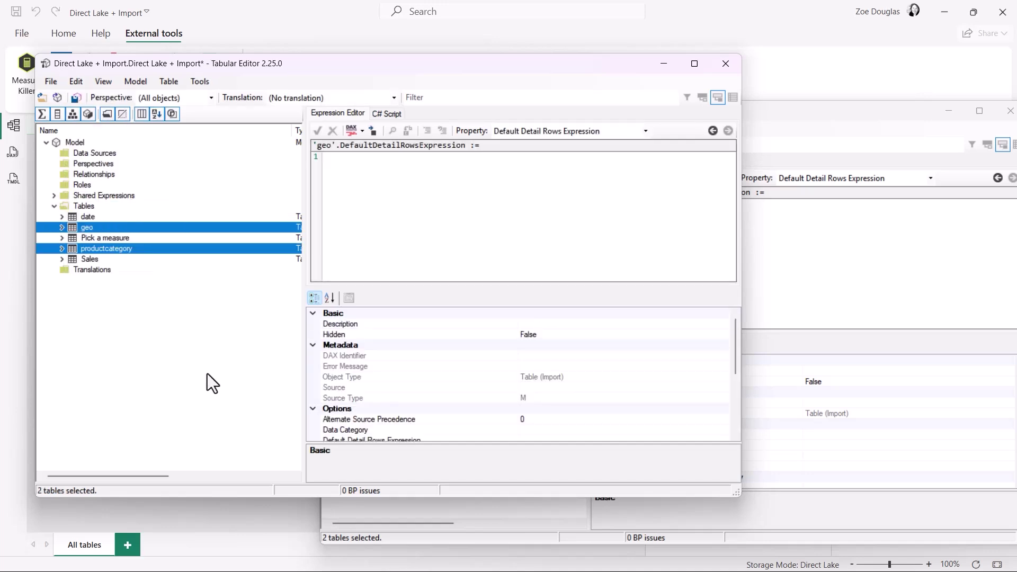
click(188, 342)
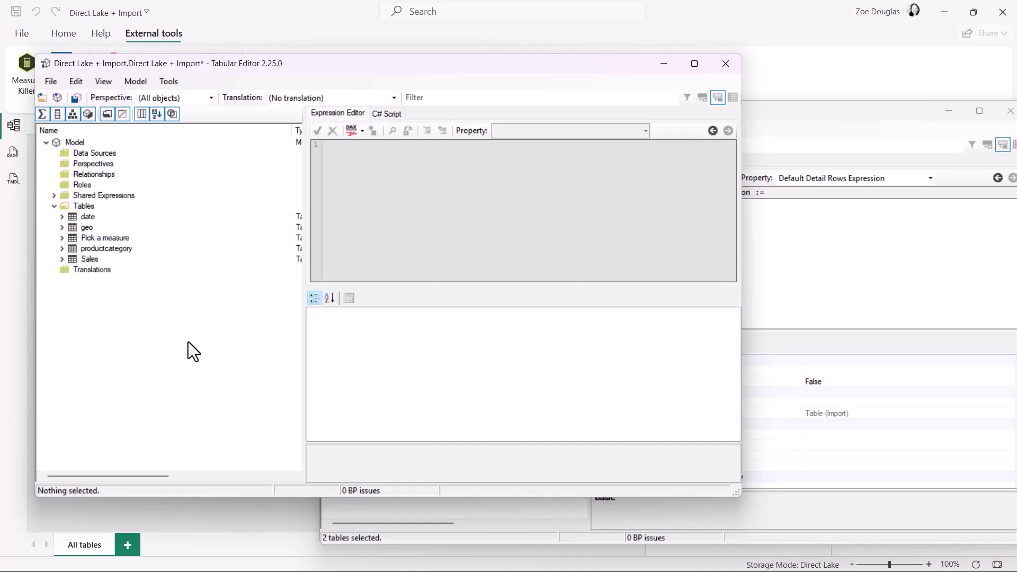
click(75, 100)
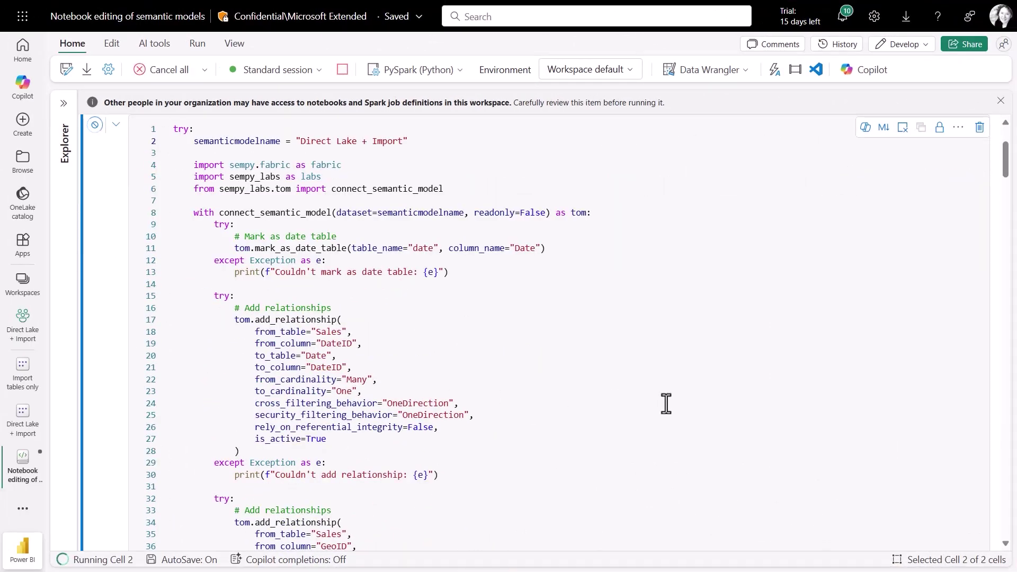
scroll(666, 404, down, 5)
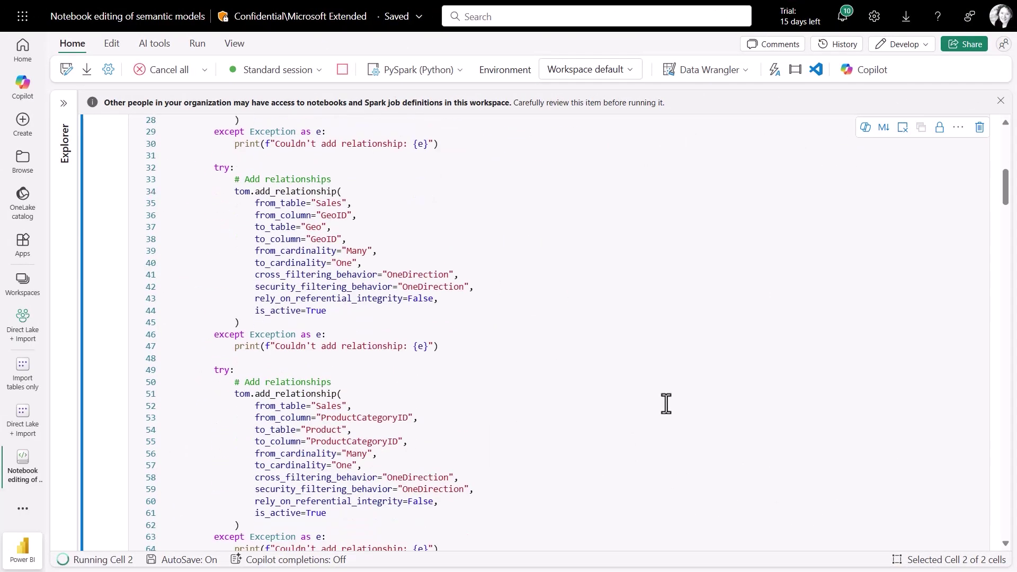
scroll(666, 402, down, 5)
scroll(666, 403, down, 3)
scroll(666, 403, down, 2)
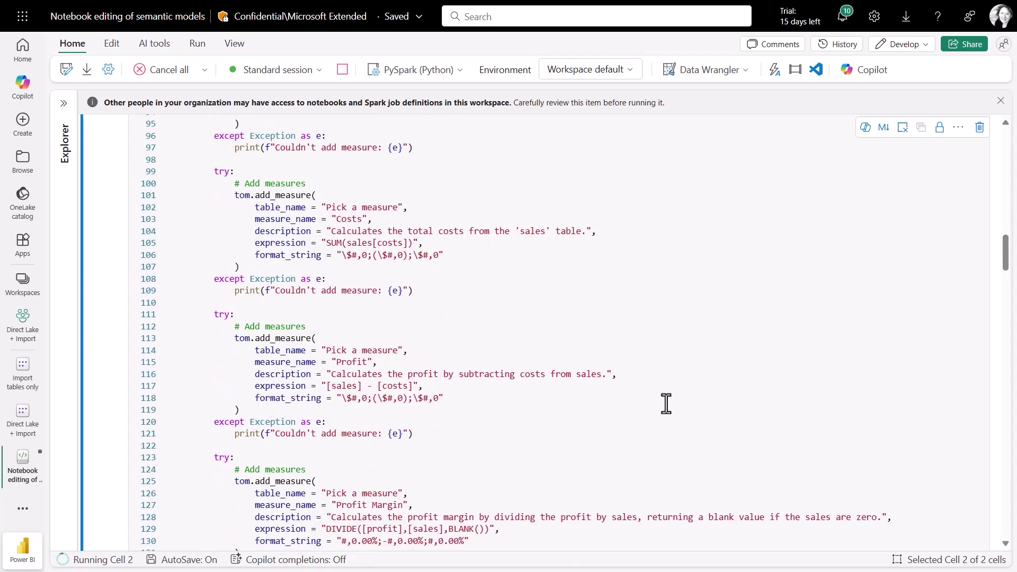
scroll(666, 403, down, 1)
scroll(667, 403, down, 2)
scroll(666, 403, down, 2)
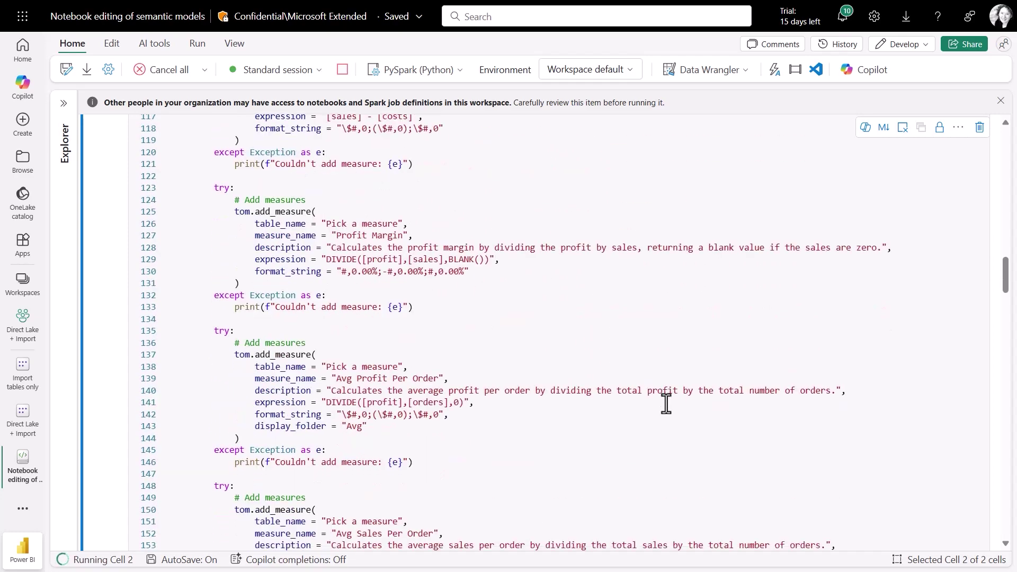
scroll(666, 403, down, 2)
scroll(666, 403, down, 3)
scroll(665, 403, down, 1)
scroll(666, 403, down, 2)
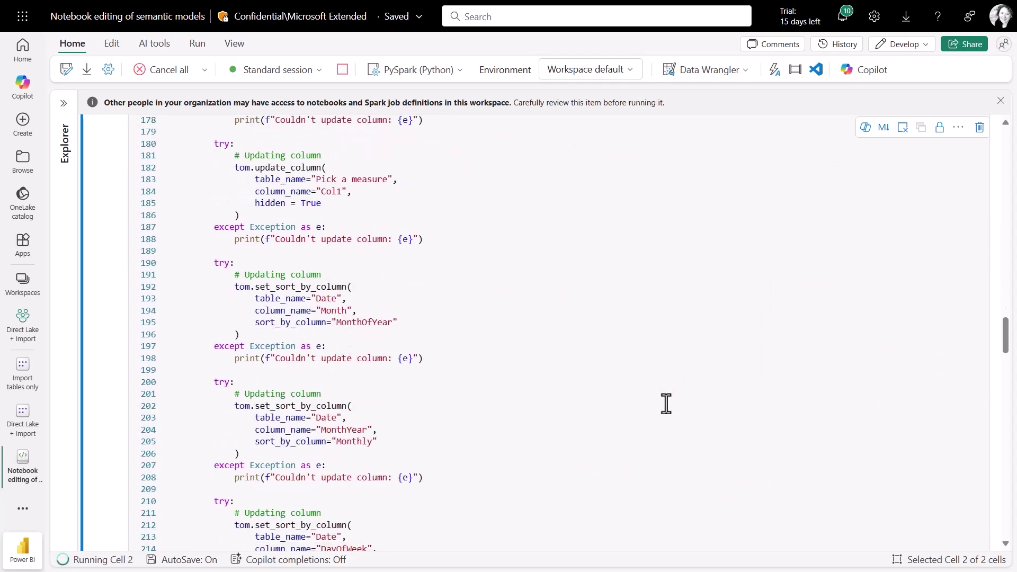
scroll(666, 403, up, 1)
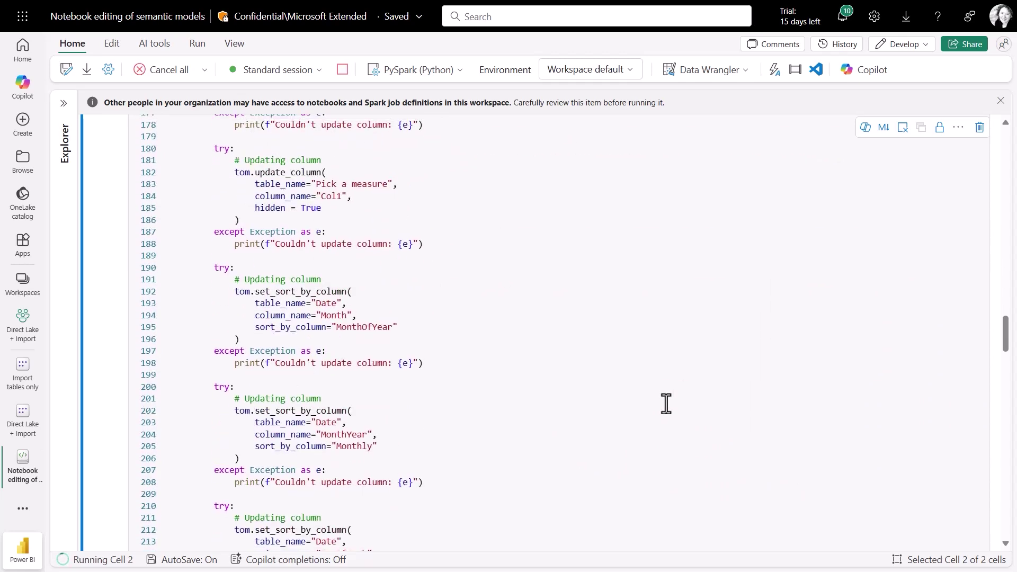
scroll(666, 403, up, 1)
scroll(666, 403, down, 2)
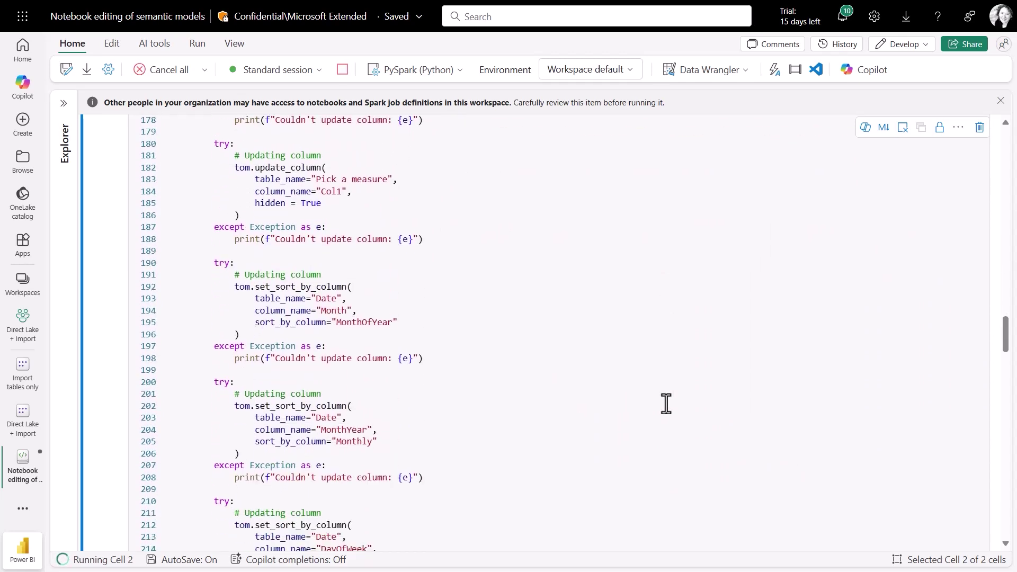
scroll(666, 403, down, 1)
scroll(667, 403, down, 2)
scroll(666, 403, down, 4)
scroll(666, 403, down, 4)
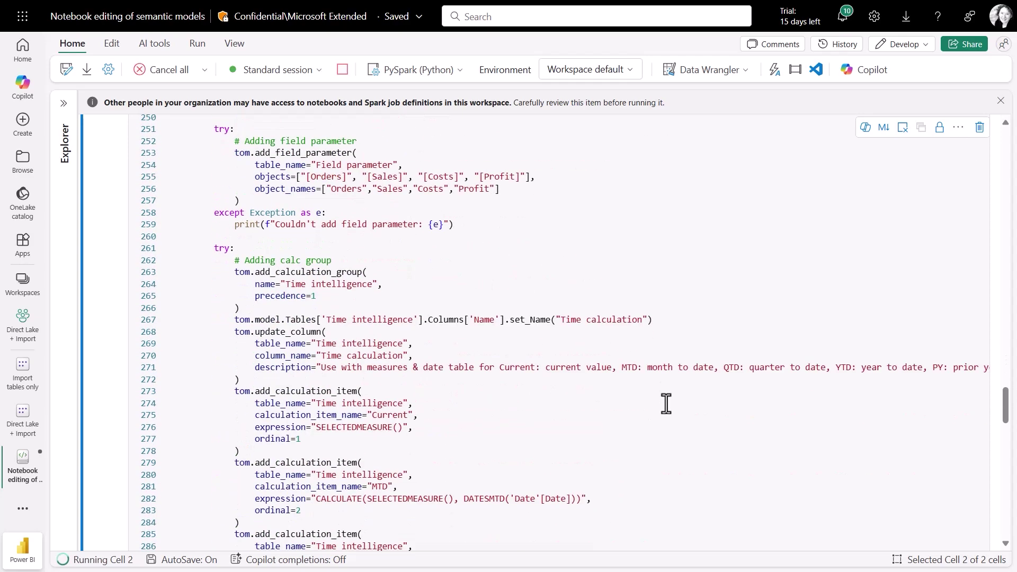
scroll(666, 403, down, 5)
scroll(666, 403, down, 2)
scroll(325, 359, down, 3)
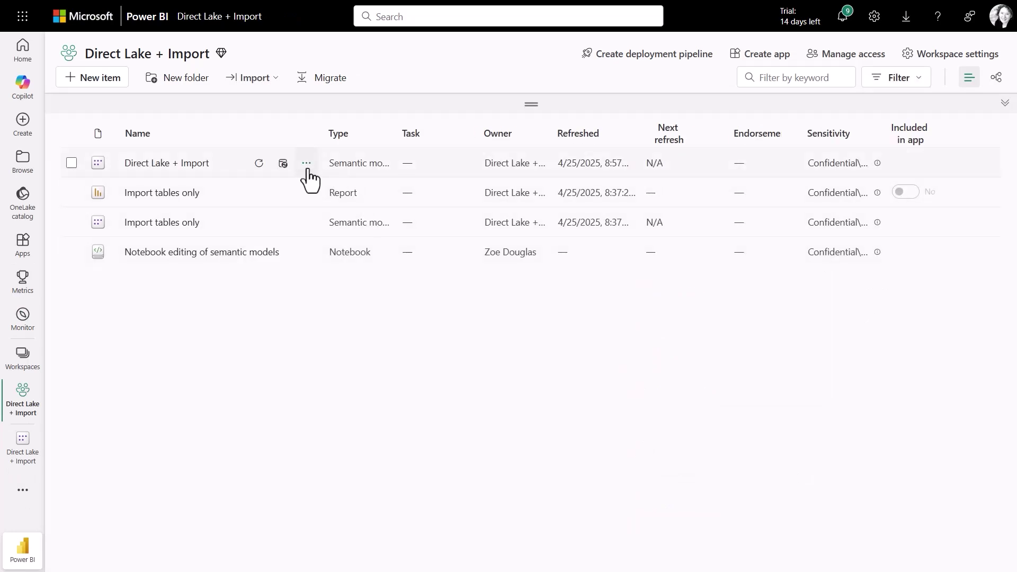
Choose Analyze in Excel for the Direct Lake + Import semantic model
click(306, 166)
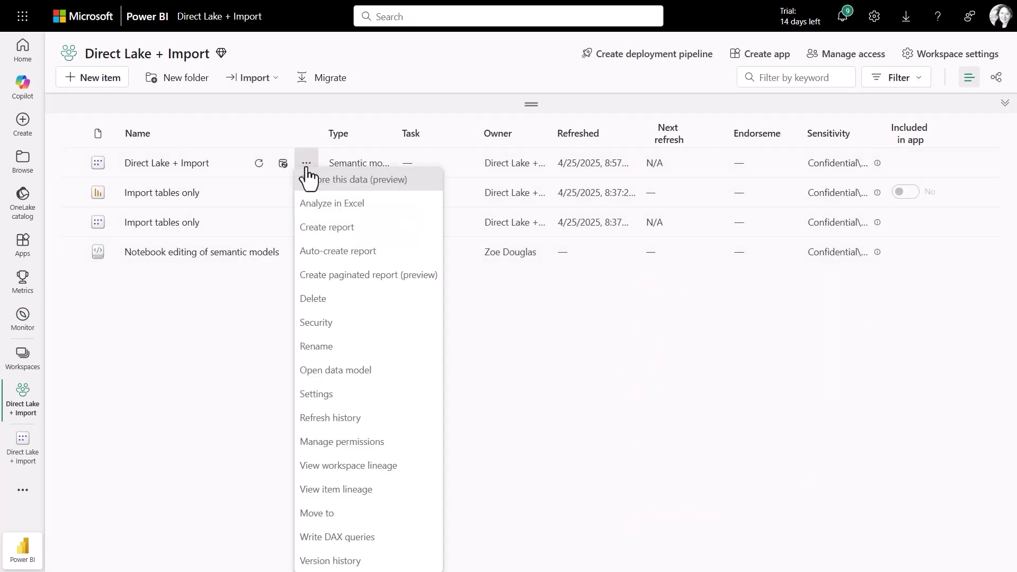
click(318, 204)
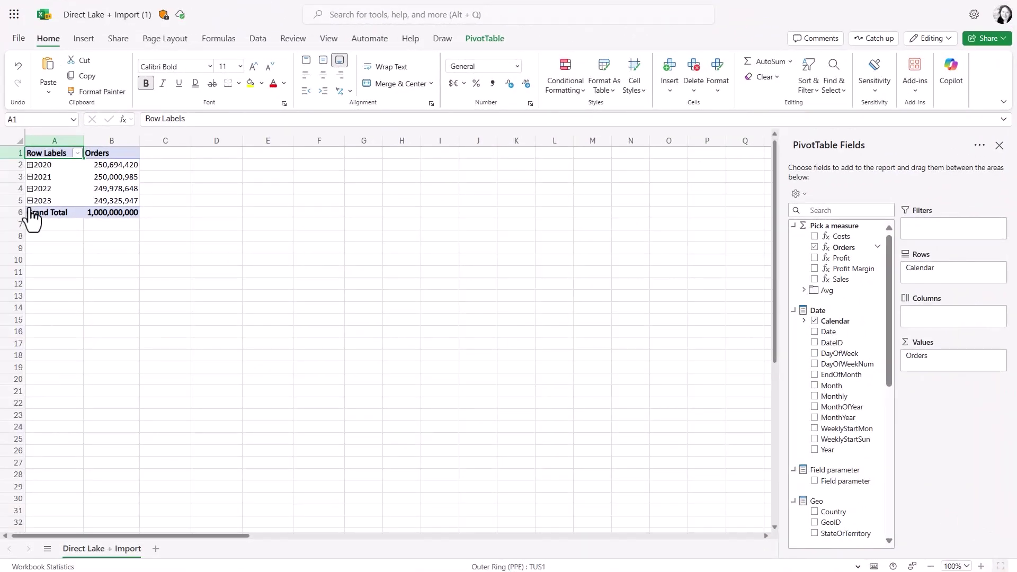
Expand 2022 into monthly Orders in the pivot table and select the May row
click(33, 191)
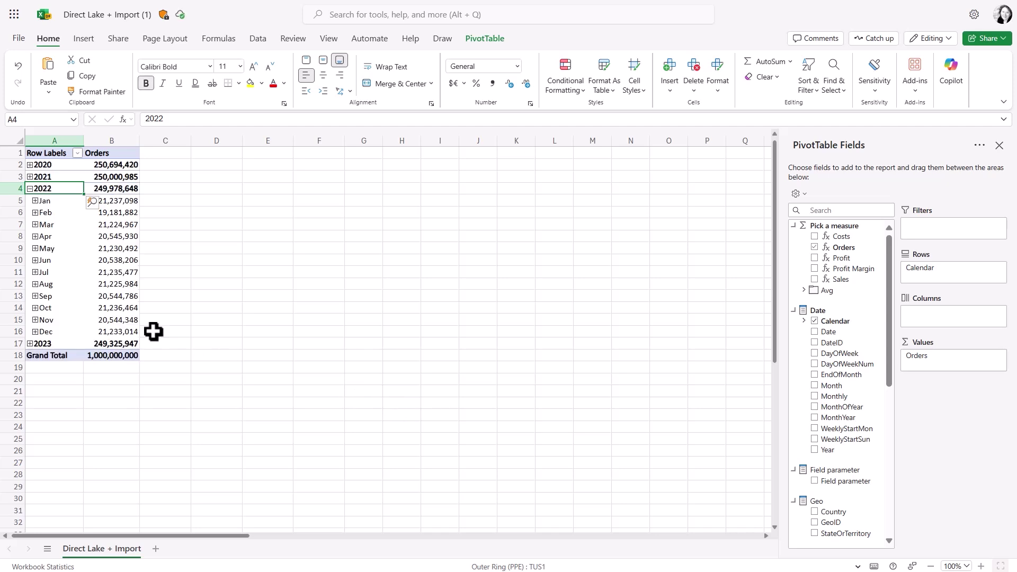
click(40, 249)
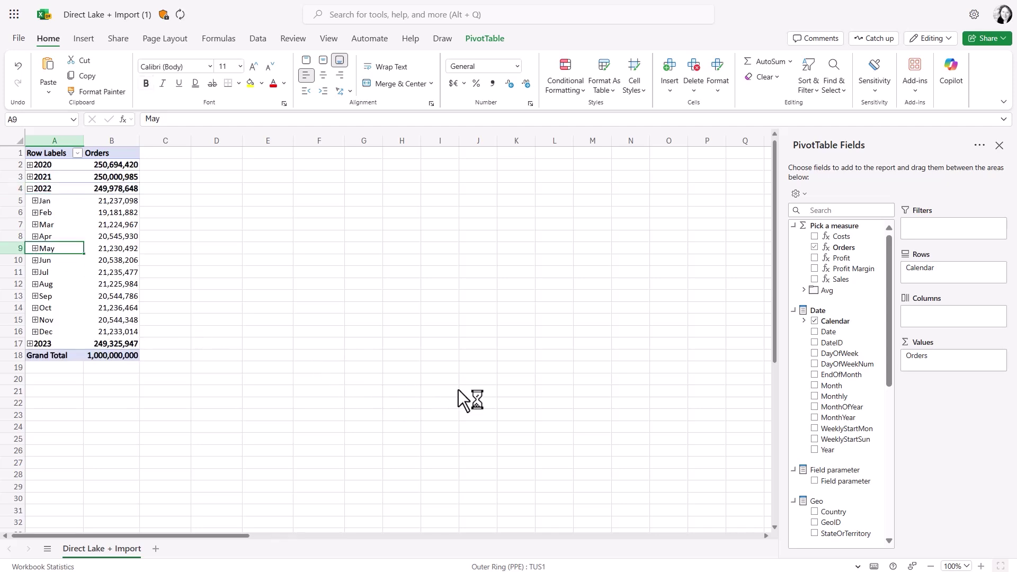